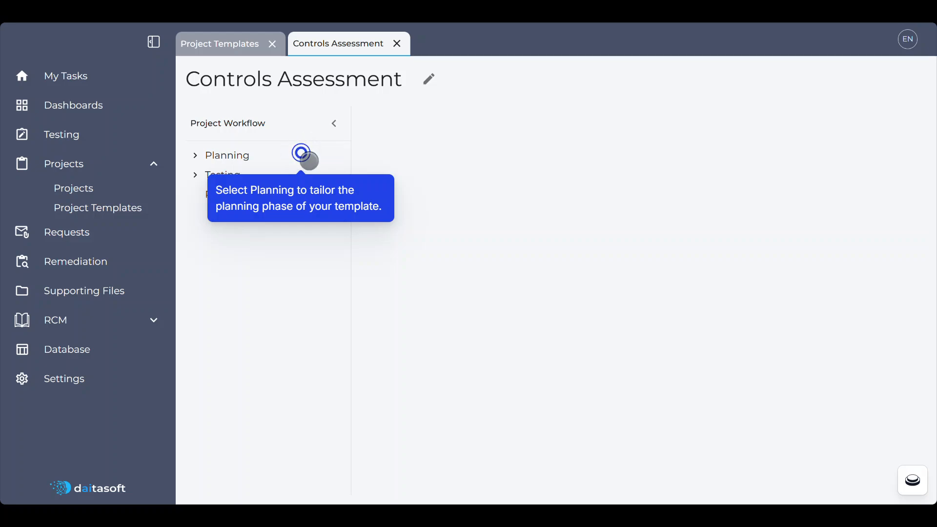
Turn off the display of Inherent Risk Assessment in the Controls Assessment template's Planning Sections
{"action": "left_click", "coordinate": [309, 160]}
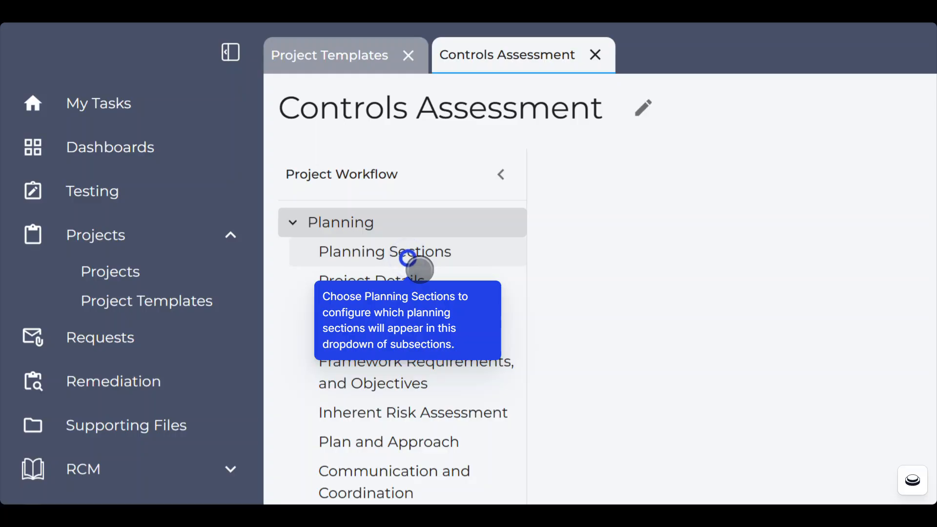
{"action": "left_click", "coordinate": [419, 268]}
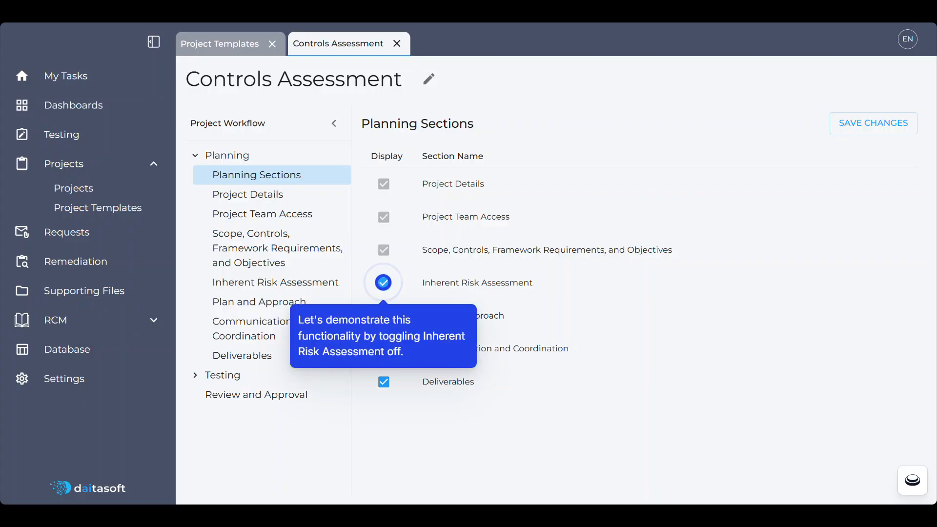
{"action": "left_click", "coordinate": [386, 285]}
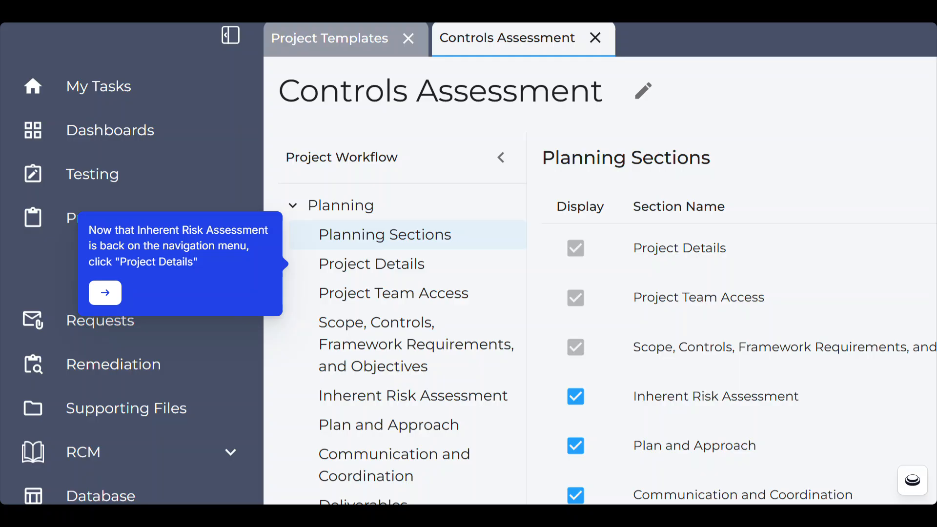
Review the Project Details fields and start a new project group named Testers in Project Team Access
{"action": "left_click", "coordinate": [372, 264]}
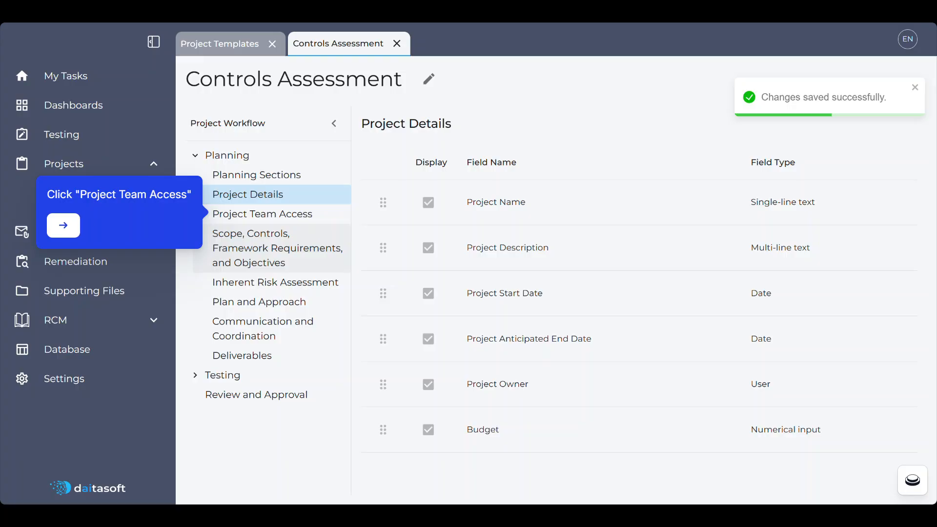
{"action": "left_click", "coordinate": [262, 214]}
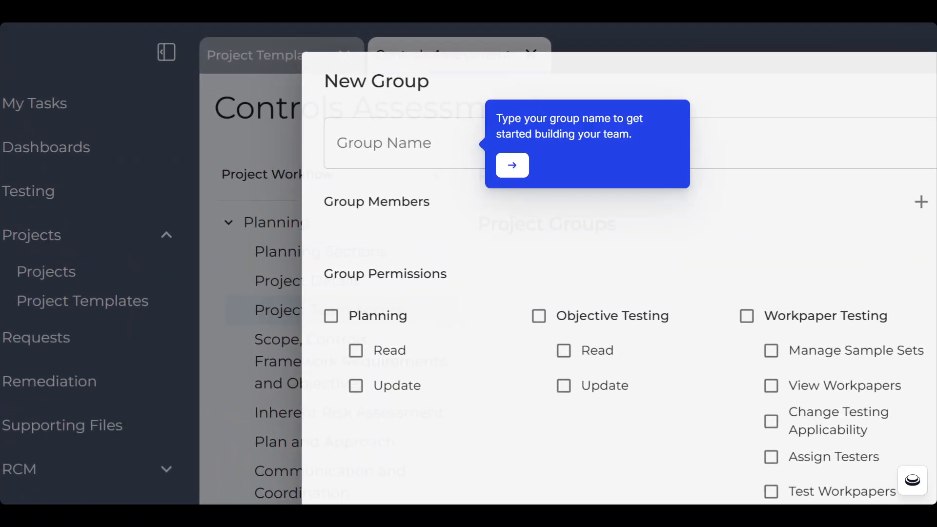
{"action": "type", "text": "Te"}
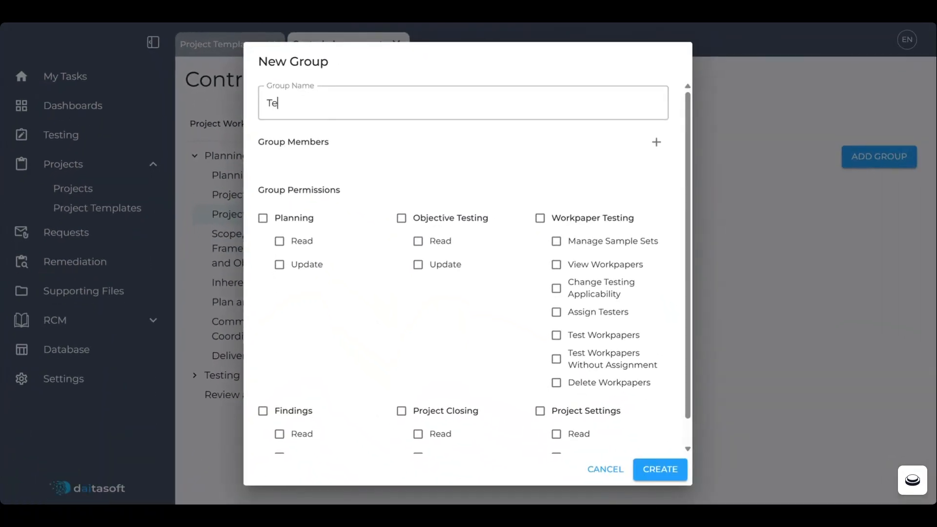
{"action": "type", "text": "sters"}
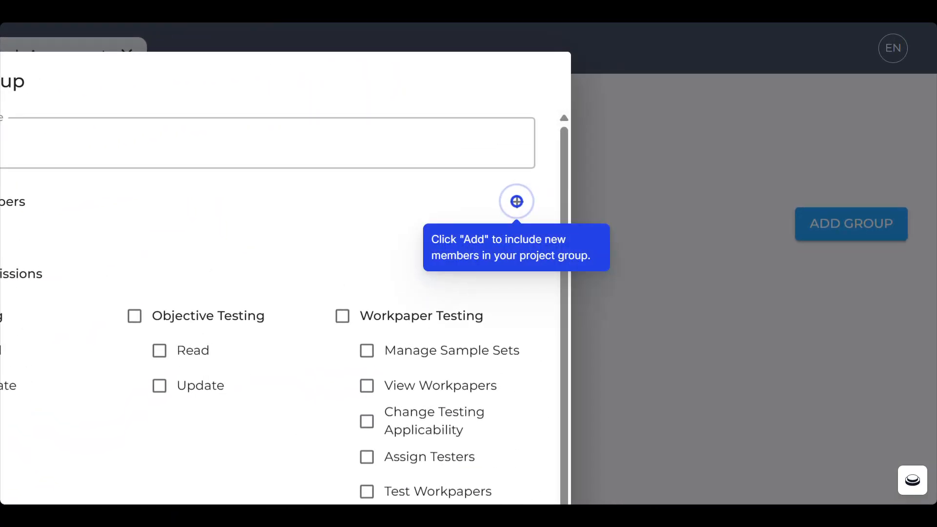
Add two users from the user list as members of the Testers group
{"action": "left_click", "coordinate": [516, 202]}
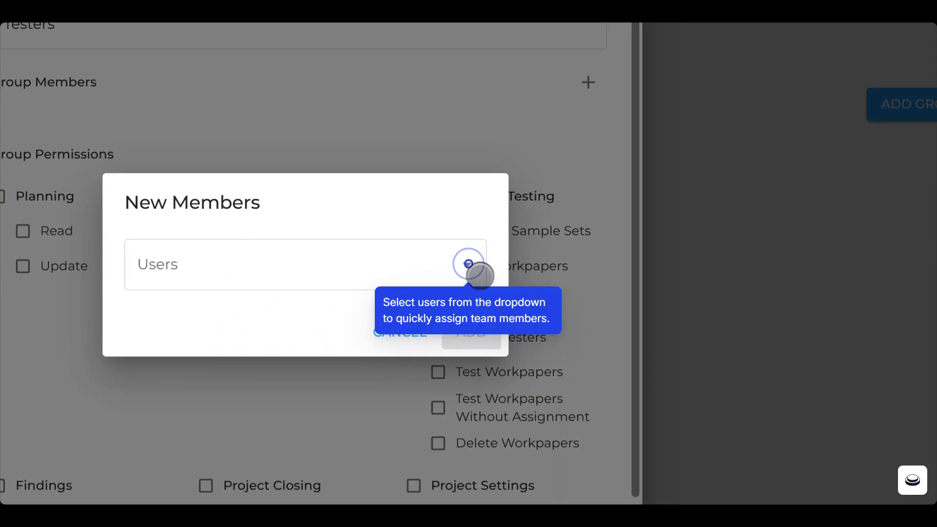
{"action": "left_click", "coordinate": [479, 274]}
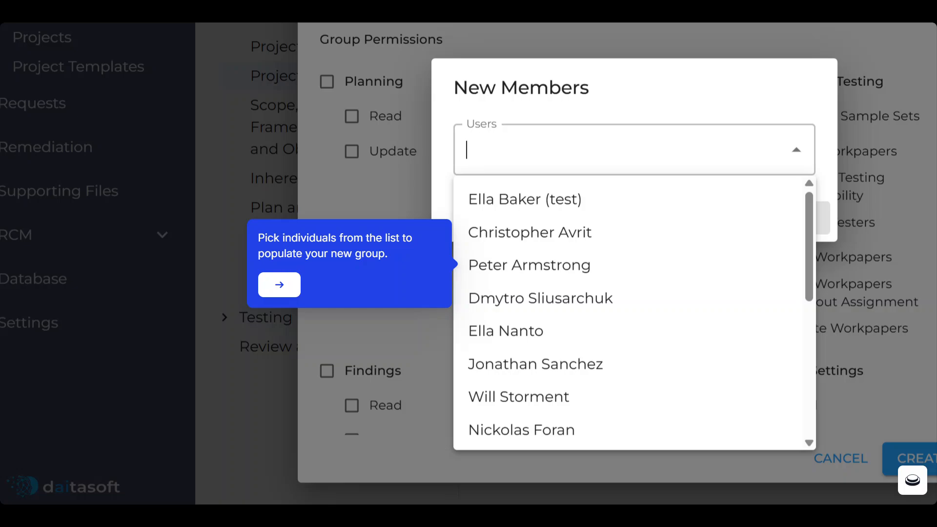
{"action": "left_click", "coordinate": [529, 265]}
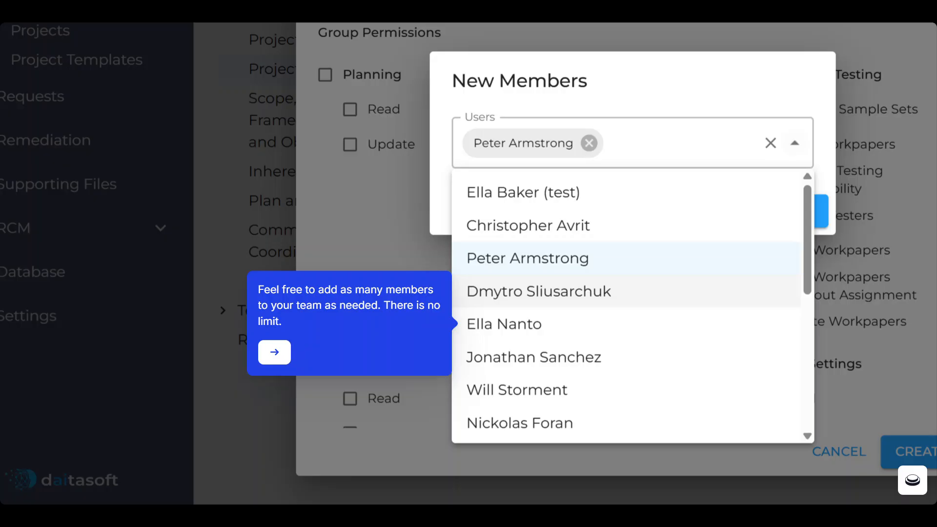
{"action": "left_click", "coordinate": [504, 324]}
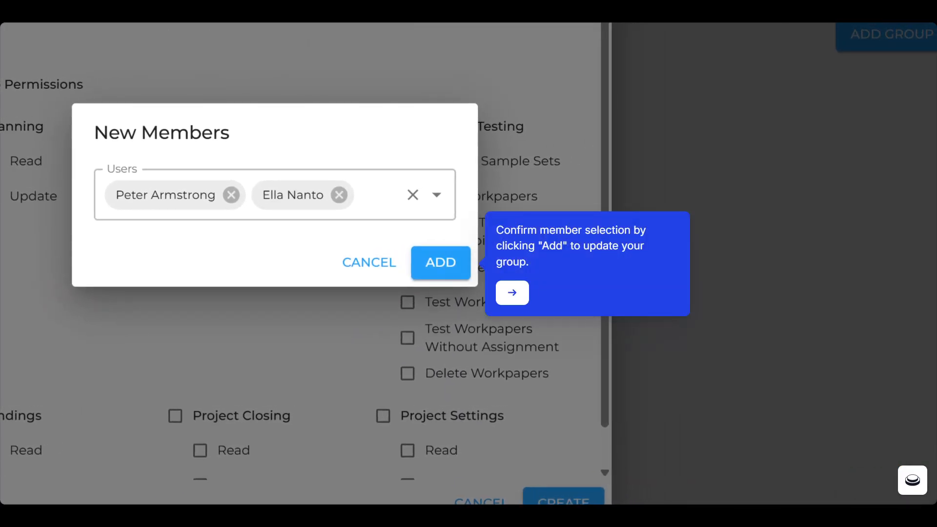
{"action": "left_click", "coordinate": [441, 263]}
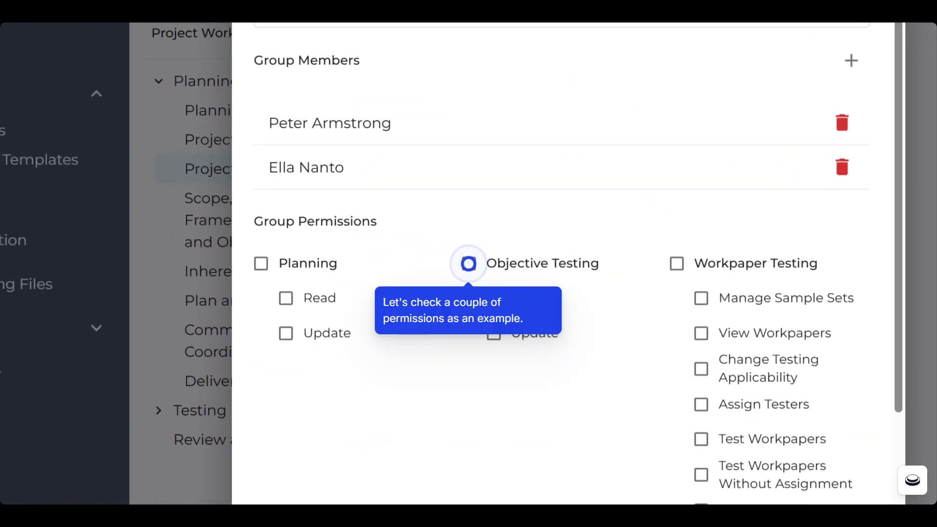
Grant the Testers group all Objective Testing, Workpaper Testing and Findings permissions and create the group
{"action": "left_click", "coordinate": [470, 266]}
{"action": "left_click", "coordinate": [677, 263]}
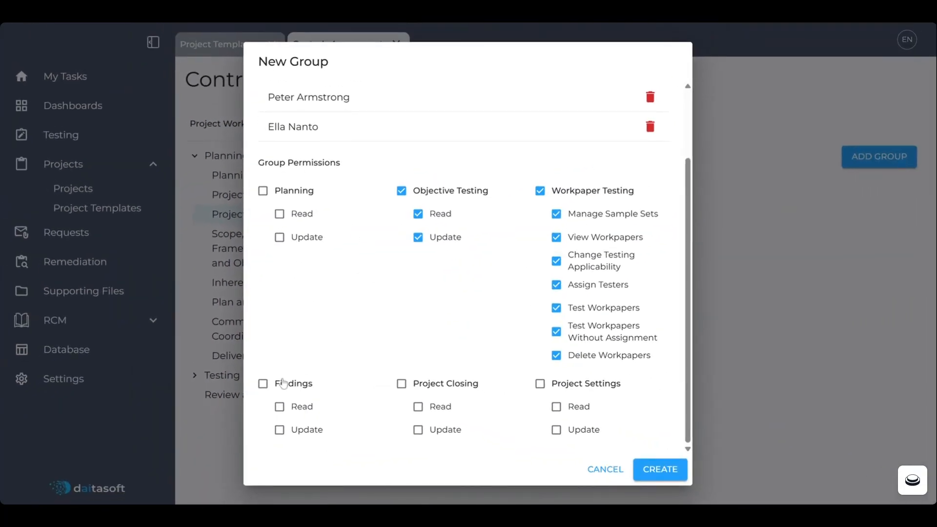
{"action": "left_click", "coordinate": [284, 383]}
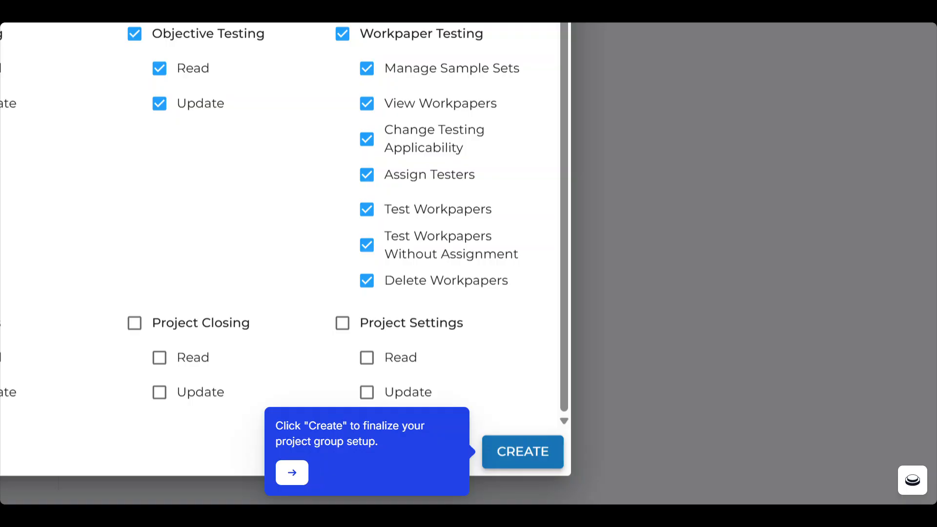
{"action": "left_click", "coordinate": [523, 451]}
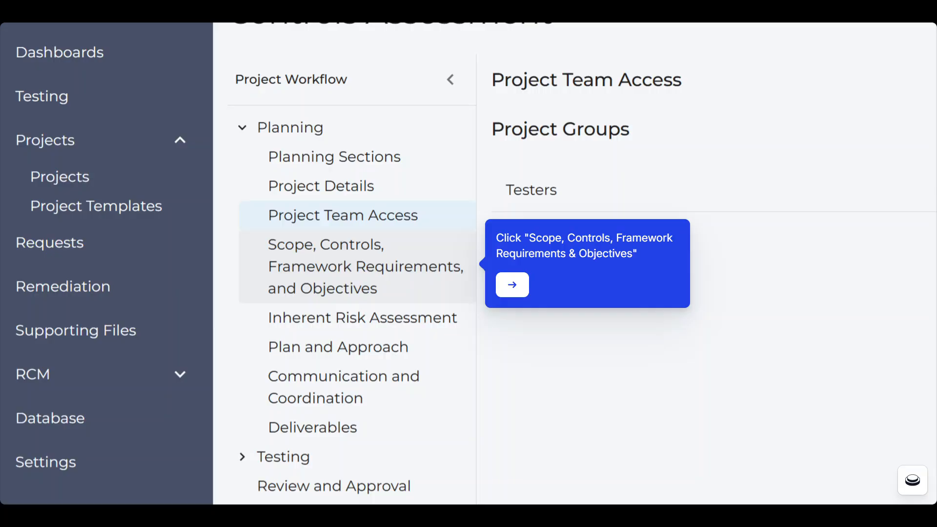
Review the planning sections for Scope, Controls, Framework Requirements, and Objectives and for Inherent Risk Assessment
{"action": "left_click", "coordinate": [358, 267]}
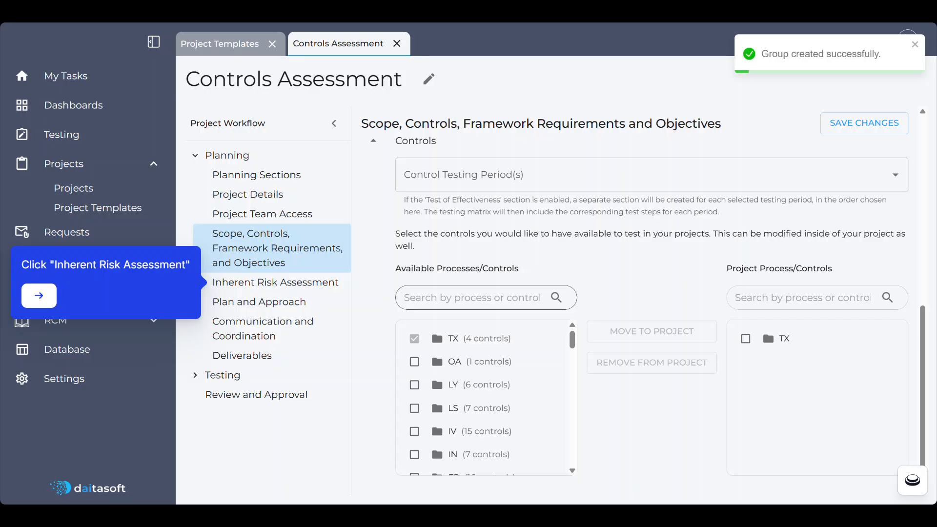
{"action": "left_click", "coordinate": [275, 282]}
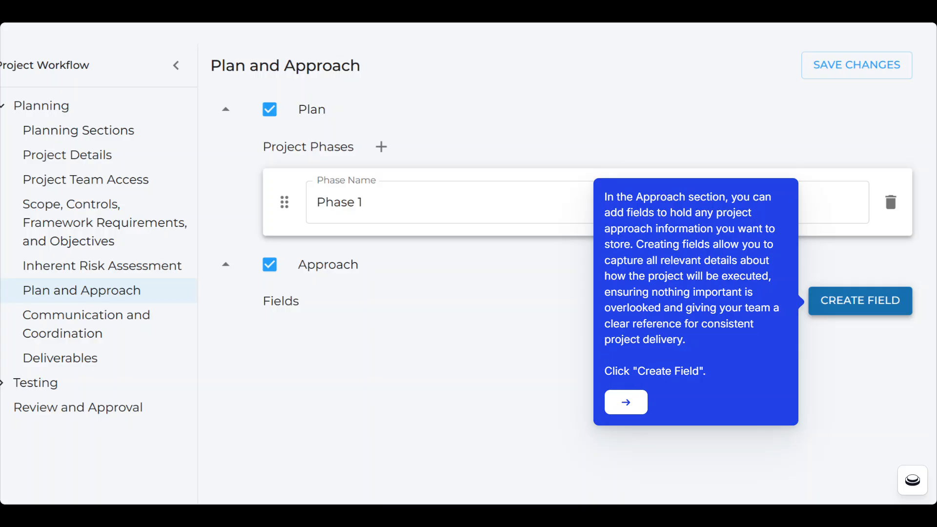
Create an Approach field in Plan and Approach with the name Name, the description Name and the type Single-line text
{"action": "left_click", "coordinate": [860, 301]}
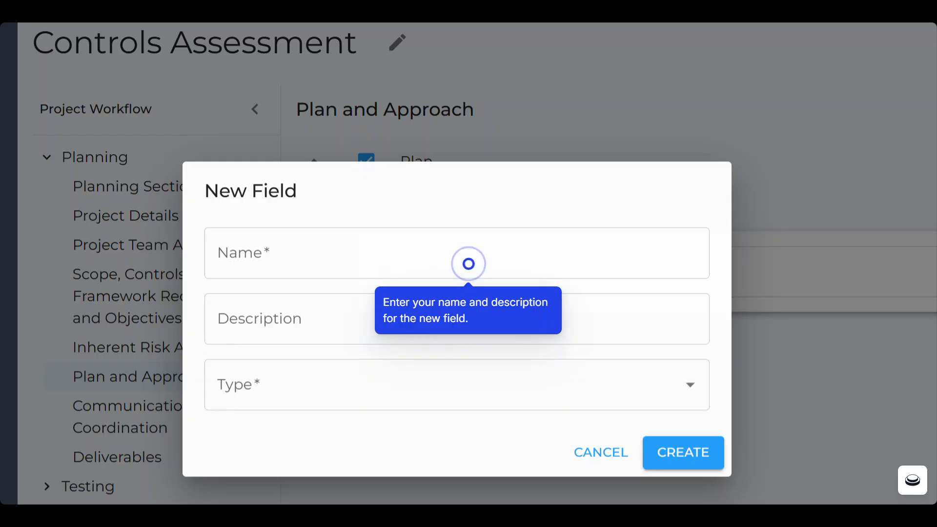
{"action": "left_click", "coordinate": [481, 276]}
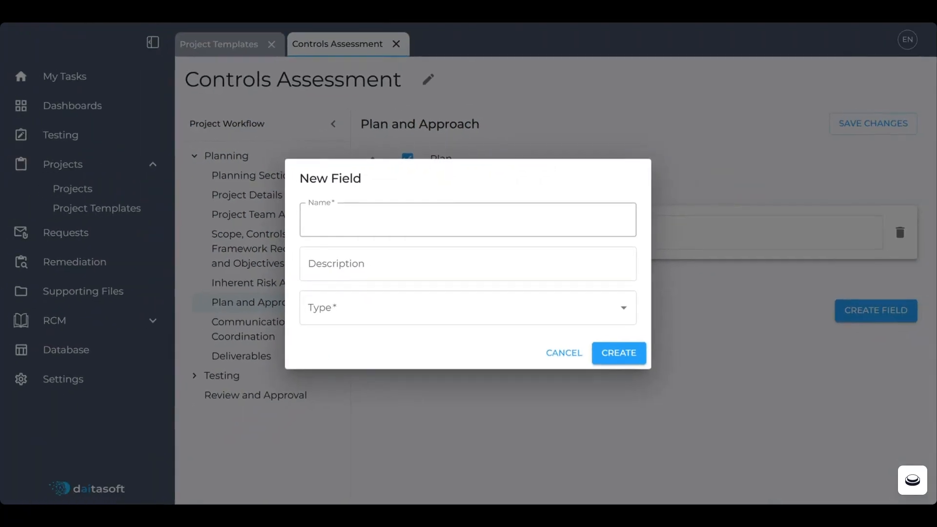
{"action": "type", "text": "Name"}
{"action": "key", "text": "Tab"}
{"action": "type", "text": "Name"}
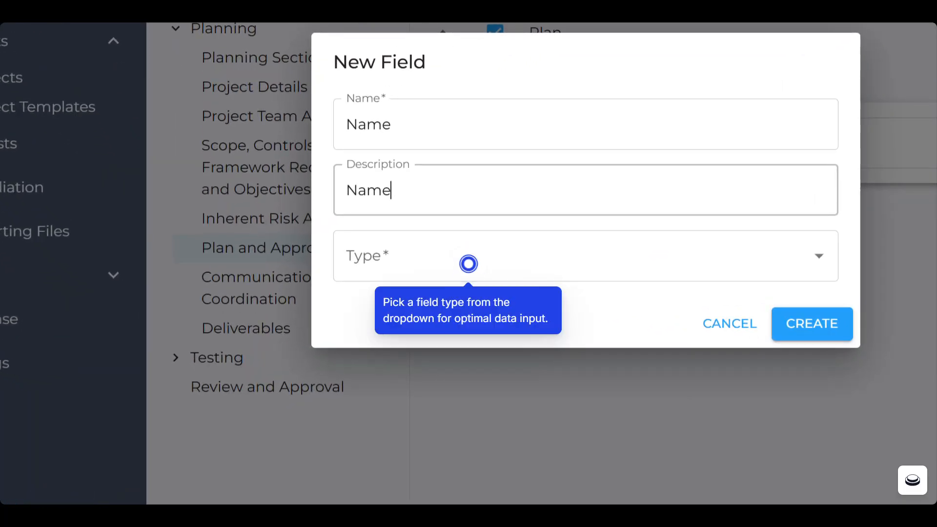
{"action": "left_click", "coordinate": [483, 279]}
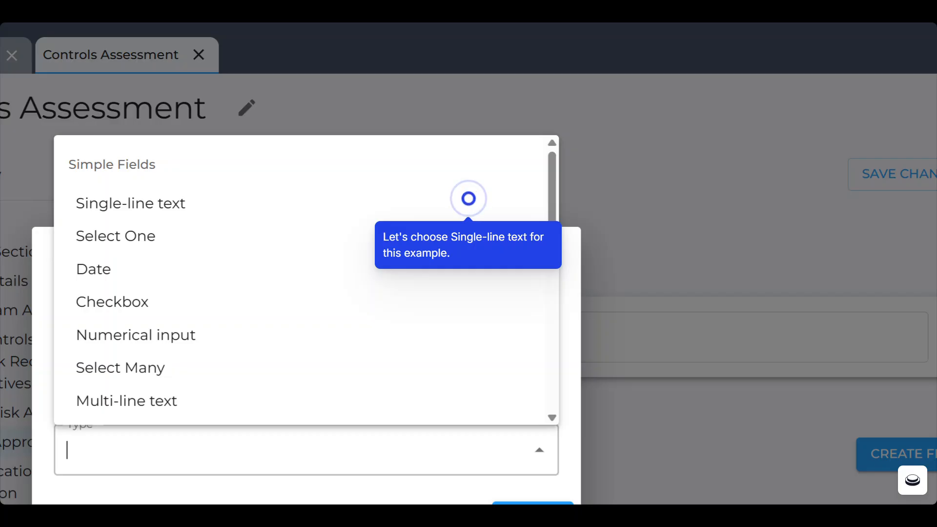
{"action": "left_click", "coordinate": [478, 206]}
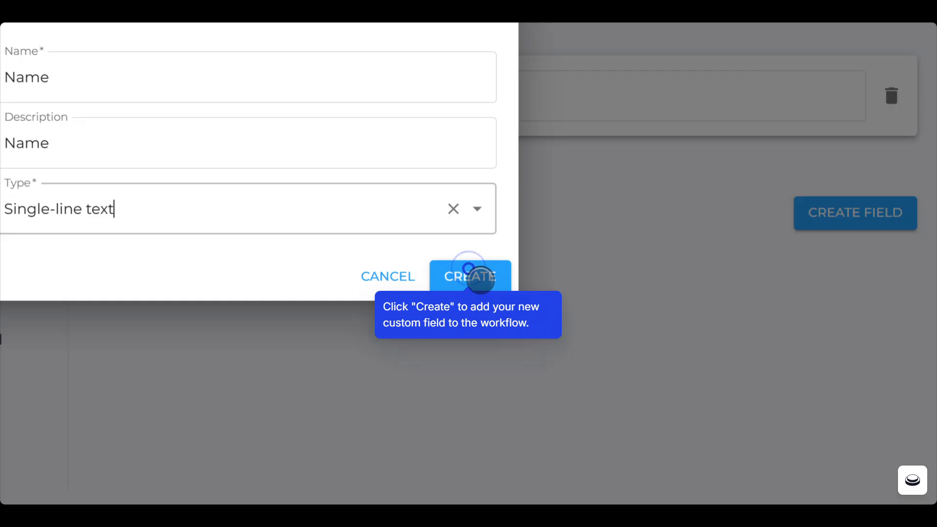
{"action": "left_click", "coordinate": [481, 279]}
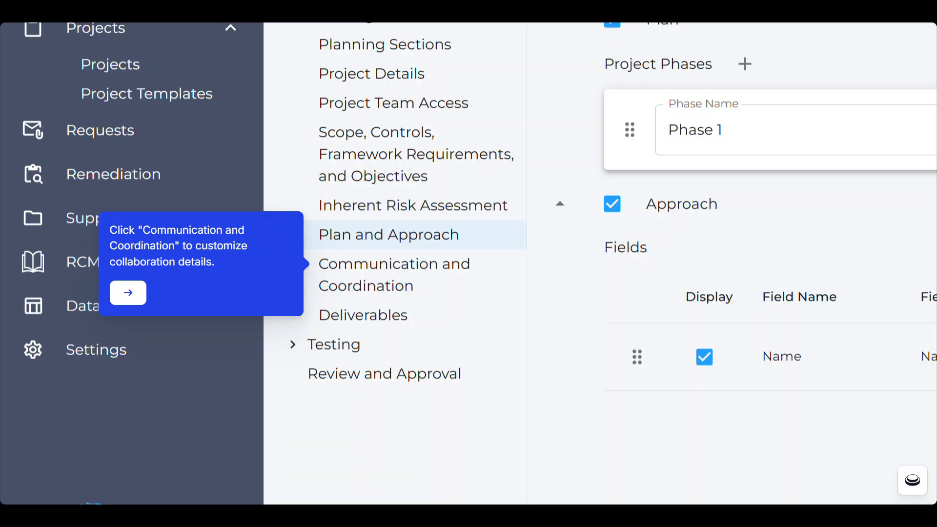
View the Communication and Coordination section and add a new entry in the Deliverables section
{"action": "left_click", "coordinate": [395, 274]}
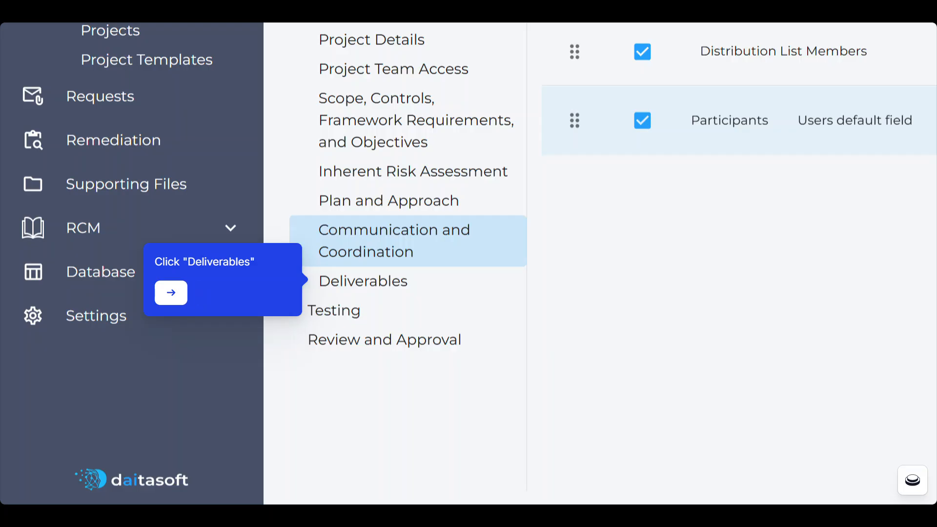
{"action": "left_click", "coordinate": [363, 281]}
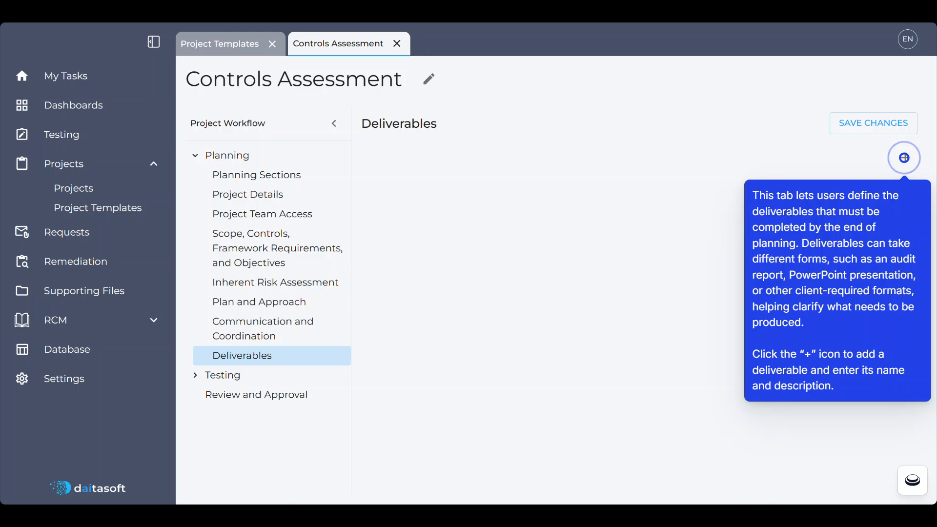
{"action": "left_click", "coordinate": [909, 164]}
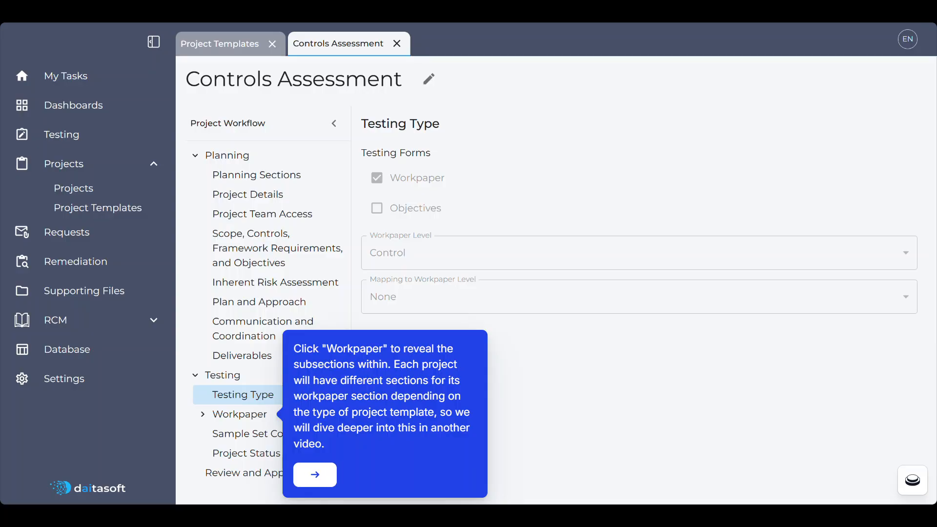
Create a Checkbox field in the Testing phase's Sample Set Configuration, with both name and description set to Custom Field 1
{"action": "left_click", "coordinate": [240, 414]}
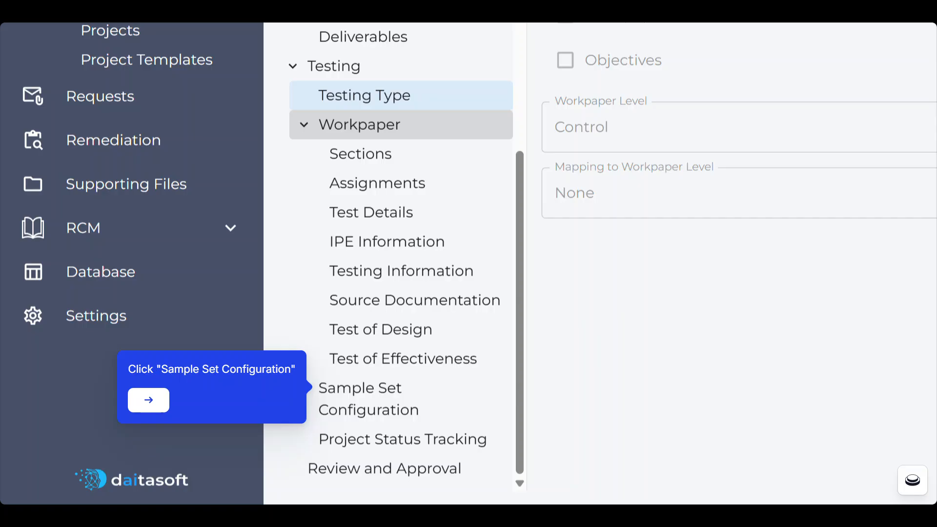
{"action": "left_click", "coordinate": [368, 399]}
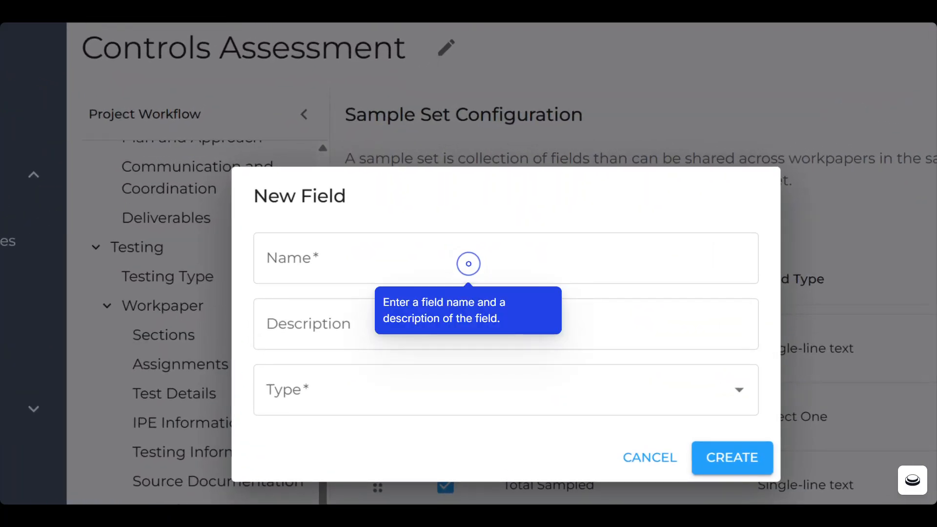
{"action": "left_click", "coordinate": [470, 265]}
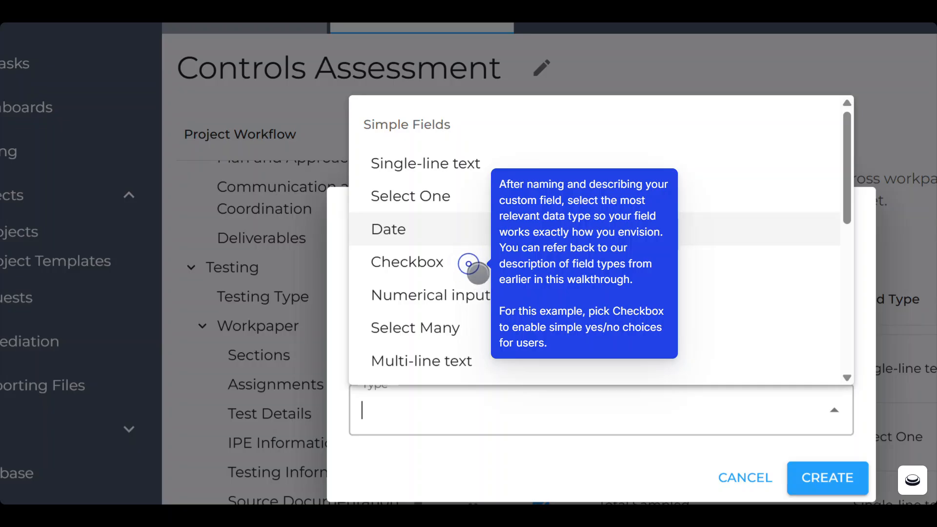
{"action": "left_click", "coordinate": [471, 269]}
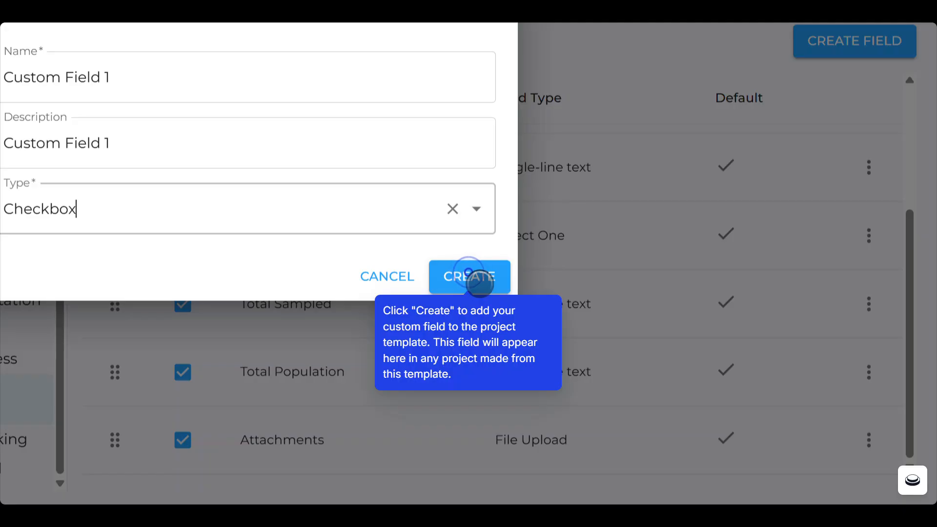
{"action": "left_click", "coordinate": [476, 277]}
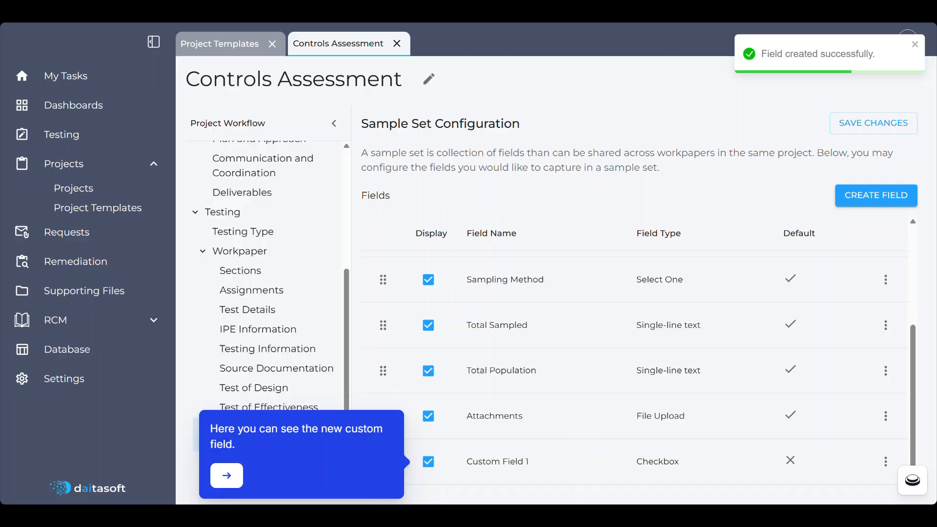
{"action": "left_click", "coordinate": [226, 475]}
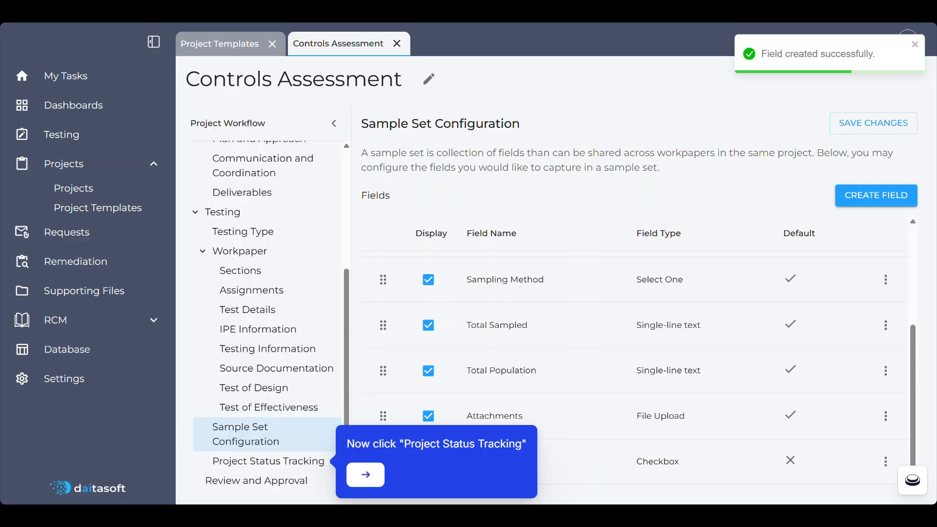
Create a status label named Blocked with the red color #f50c0cff in Project Status Tracking
{"action": "left_click", "coordinate": [268, 462]}
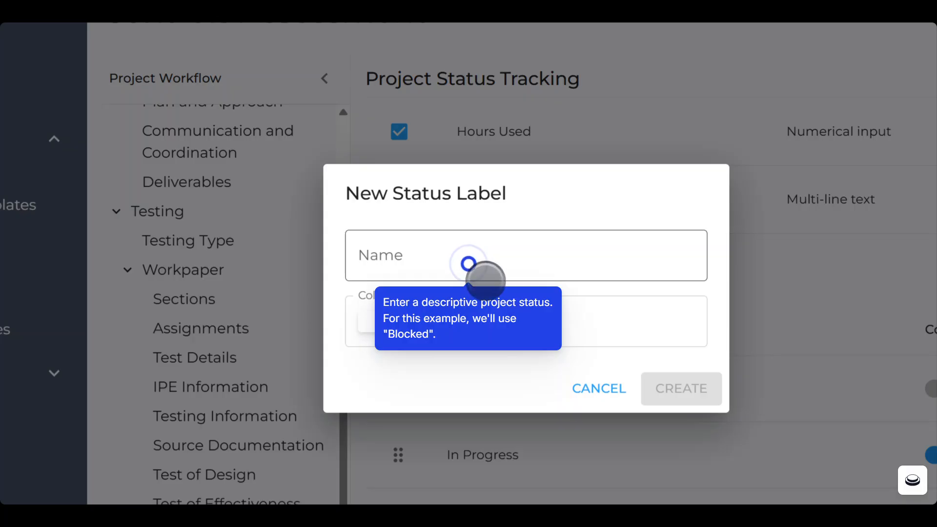
{"action": "left_click", "coordinate": [469, 264]}
{"action": "type", "text": "Blocked"}
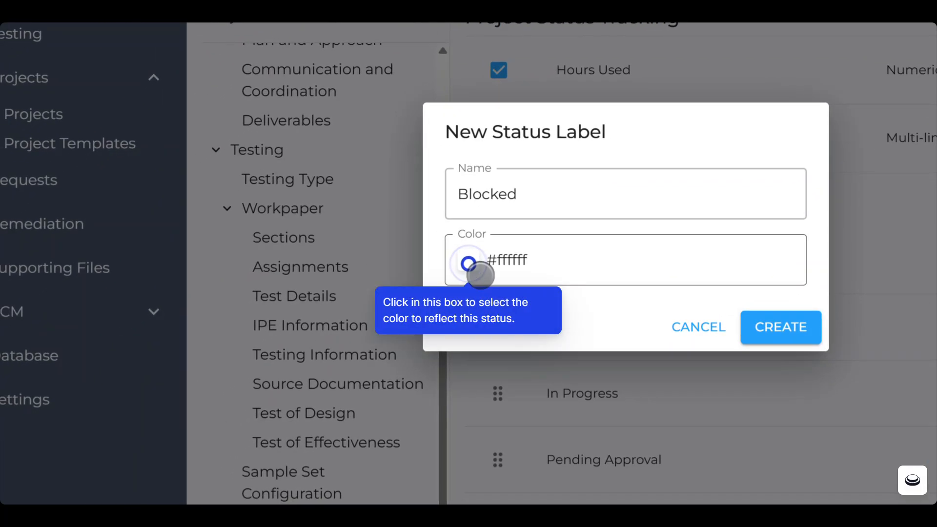
{"action": "left_click", "coordinate": [469, 263]}
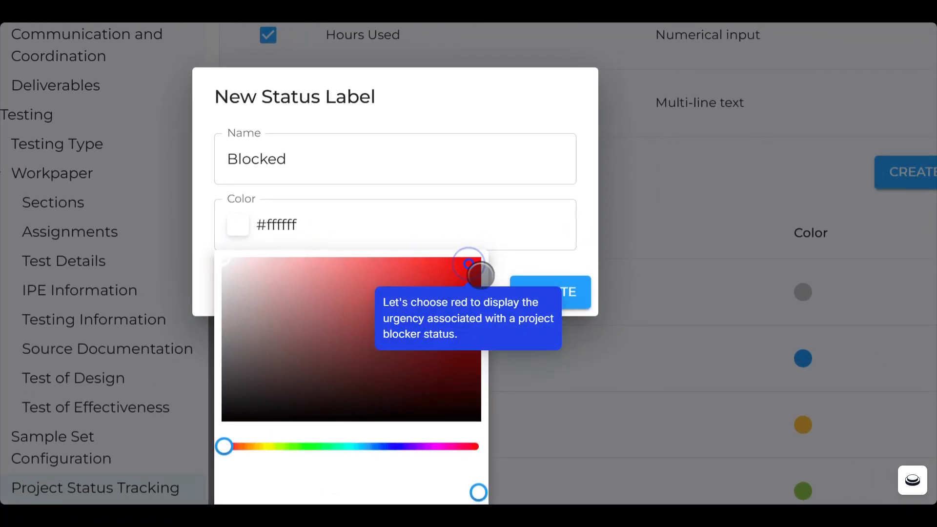
{"action": "left_click", "coordinate": [469, 263]}
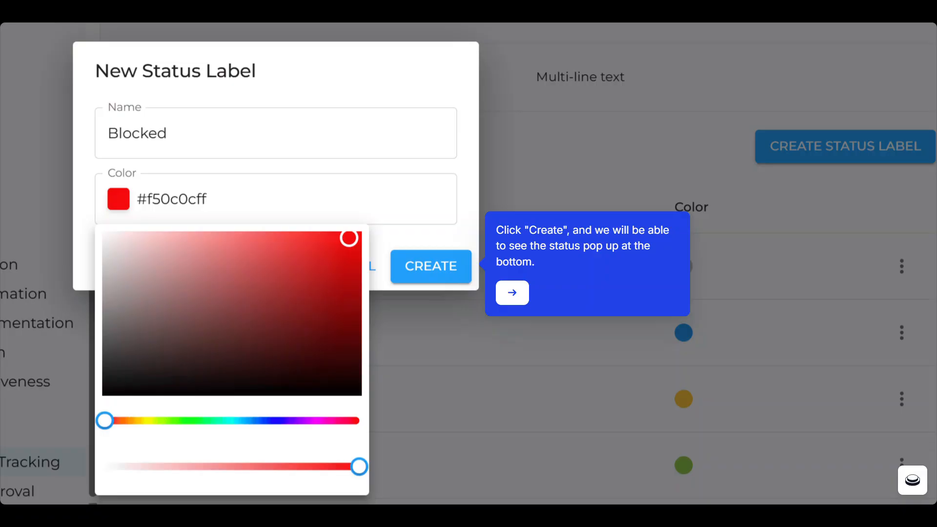
{"action": "left_click", "coordinate": [431, 265]}
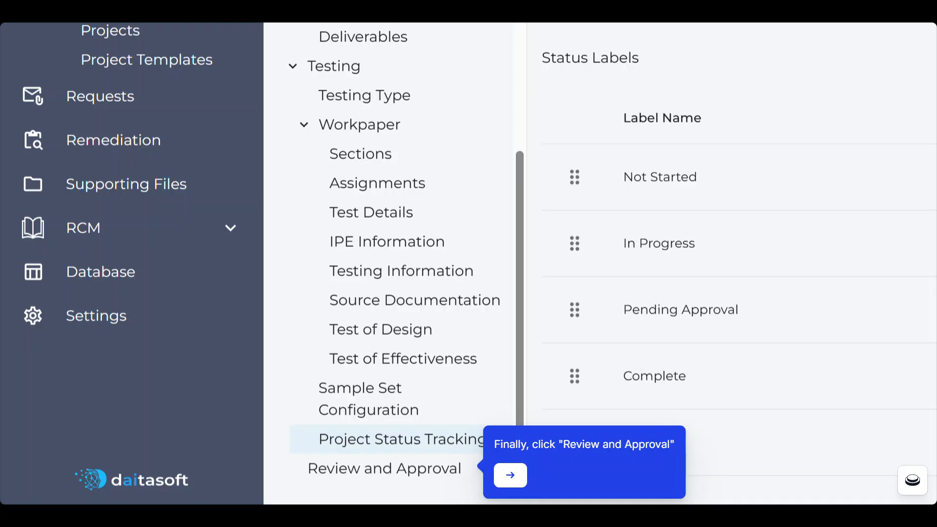
Enable Individual Planning Section Approval in Review and Approval, and review the Project Details, Testing and Project Closing approval settings
{"action": "left_click", "coordinate": [385, 468]}
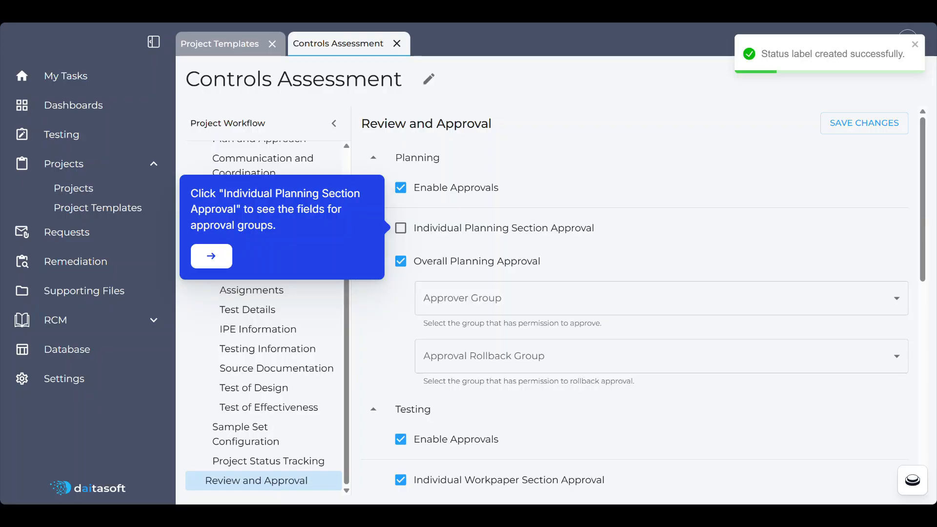
{"action": "left_click", "coordinate": [402, 233]}
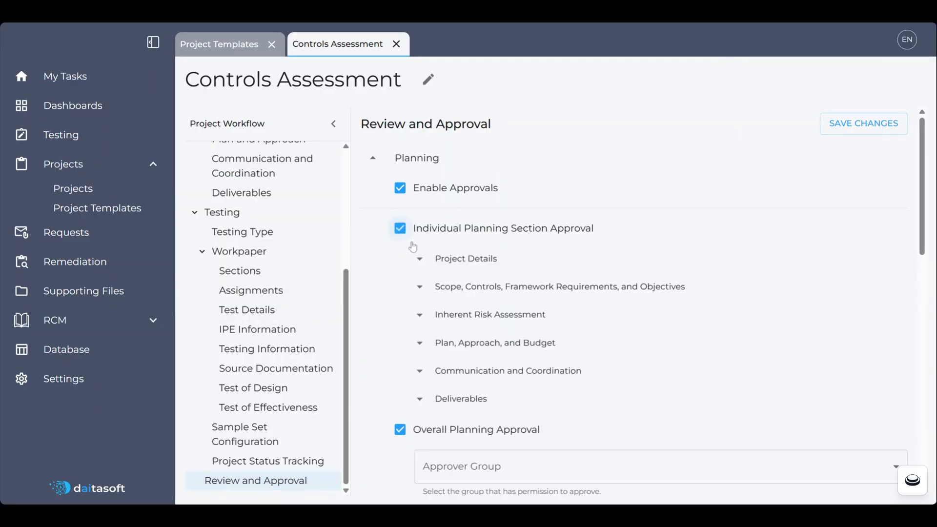
{"action": "left_click", "coordinate": [420, 261]}
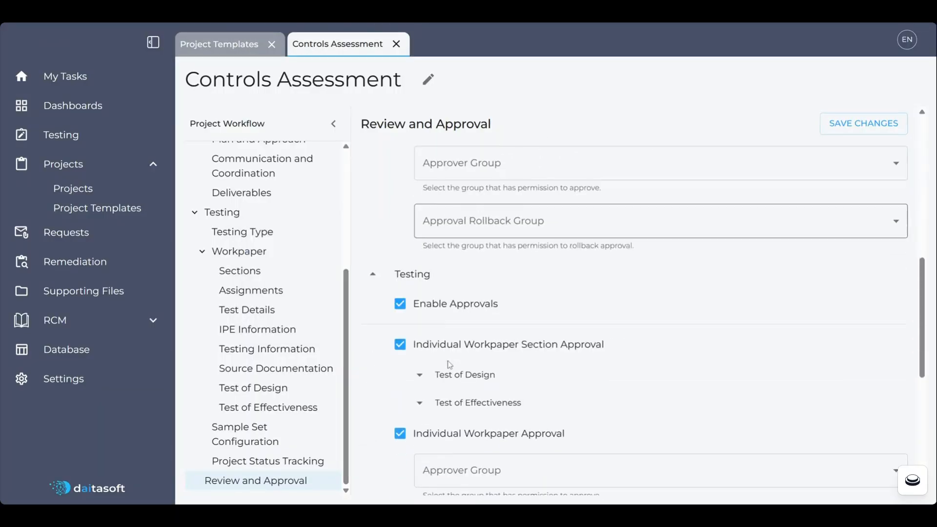
{"action": "scroll", "coordinate": [450, 365], "scroll_direction": "down", "scroll_amount": 2}
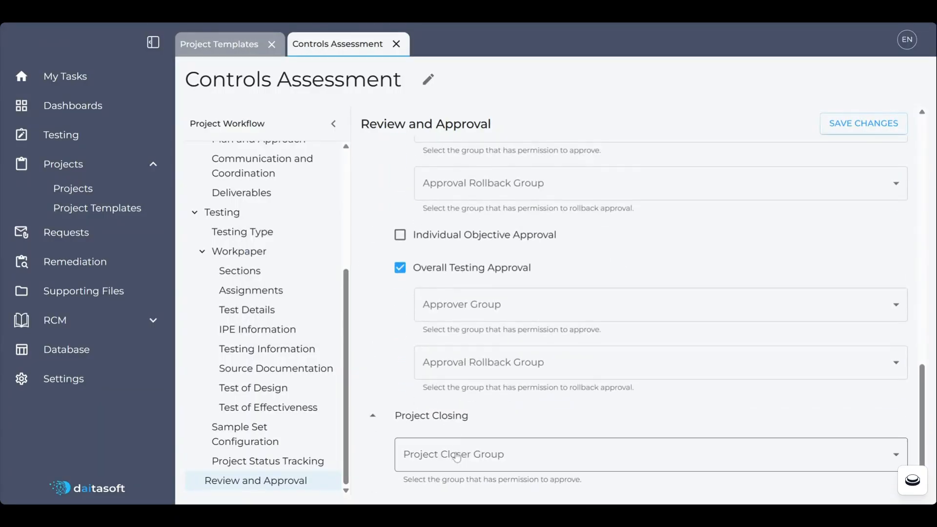